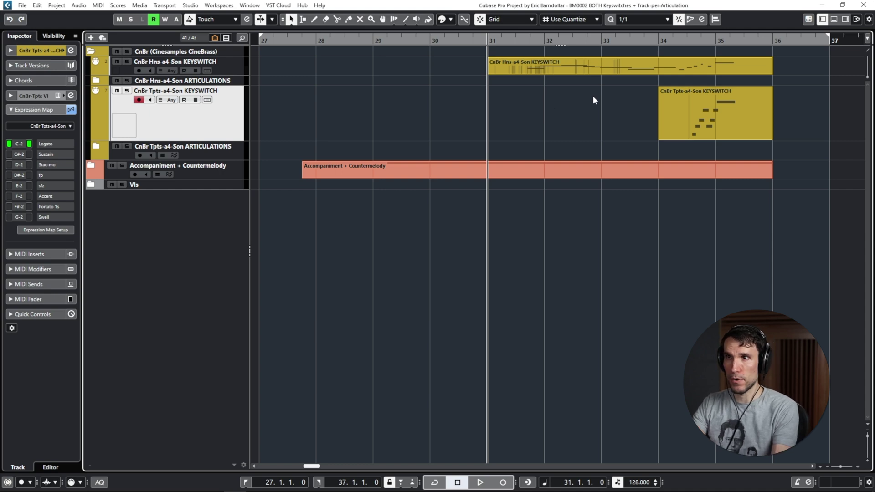
- Play back the horn and trumpet keyswitch parts from bar 31
{"action": "key", "text": "space"}
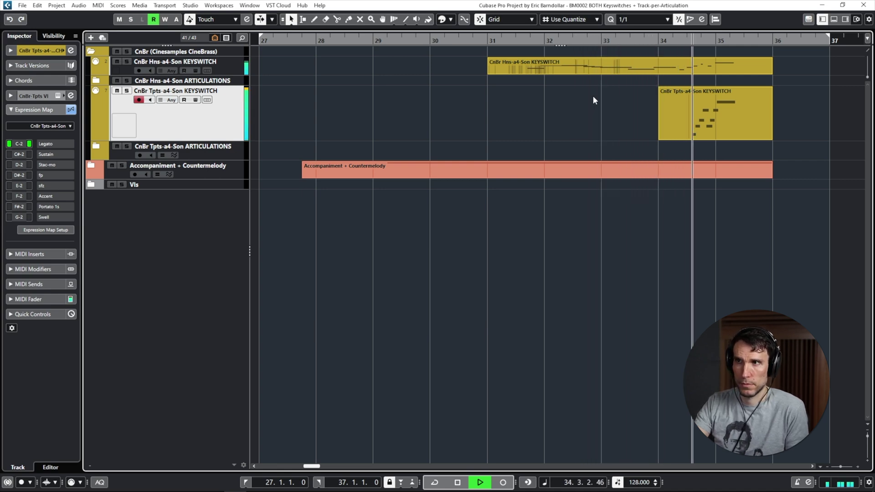
- Stop playback, then open and close the trumpet CineBrass instrument window
{"action": "key", "text": "space"}
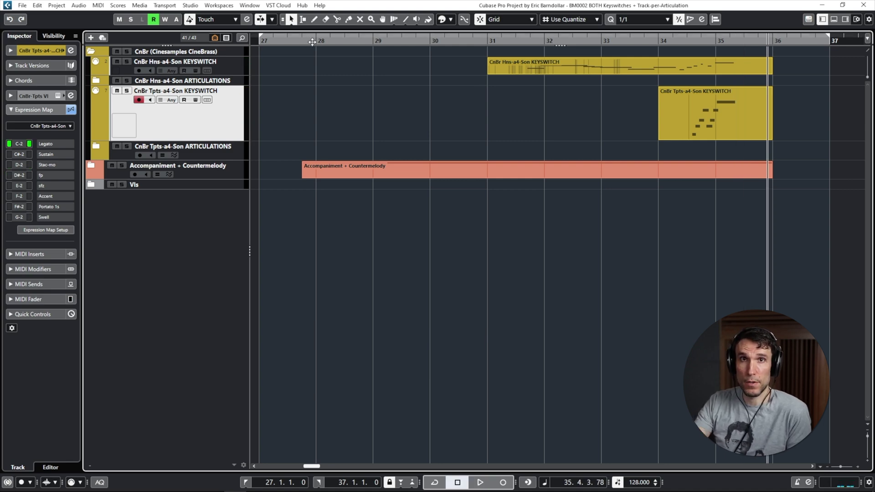
{"action": "key", "text": "ctrl+e"}
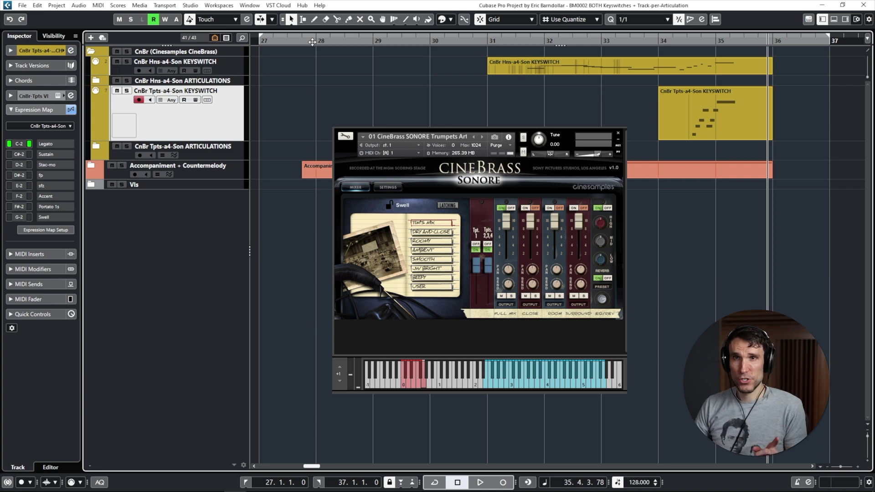
{"action": "key", "text": "ctrl+e"}
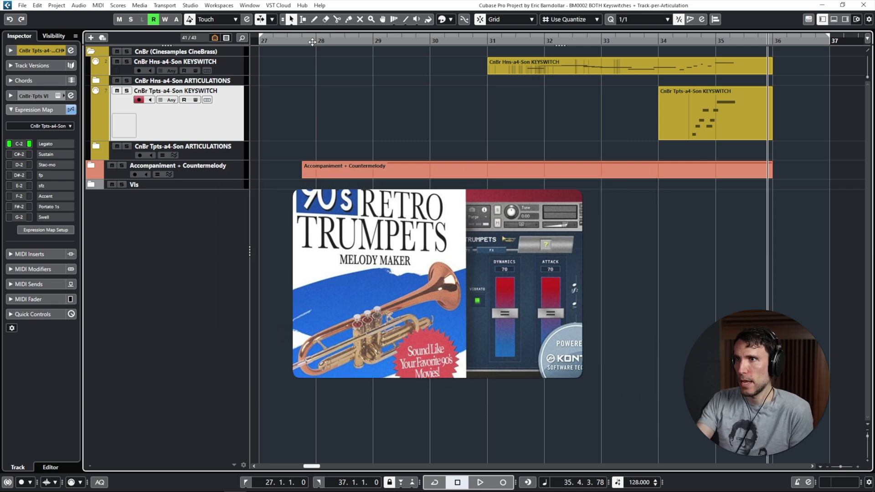
- Collapse the trumpet ARTICULATIONS folder and draw a new KEYSWITCH part starting at bar 28
{"action": "left_click", "coordinate": [96, 147]}
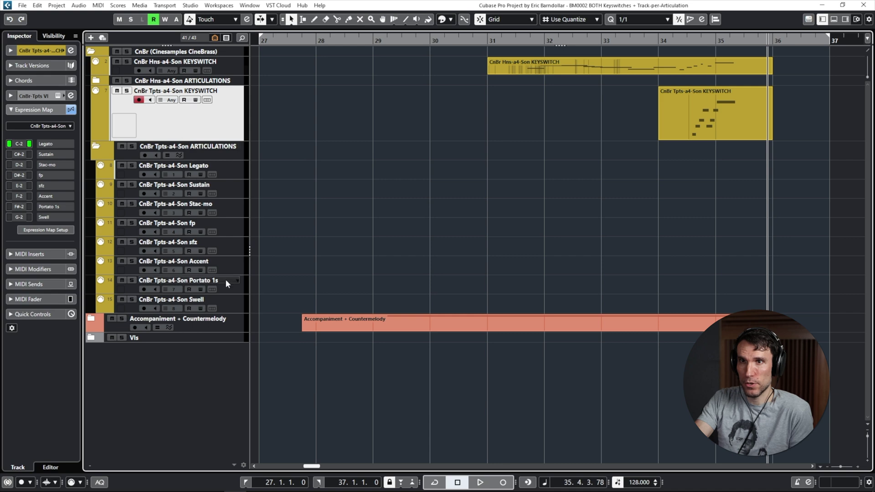
{"action": "left_click", "coordinate": [97, 147]}
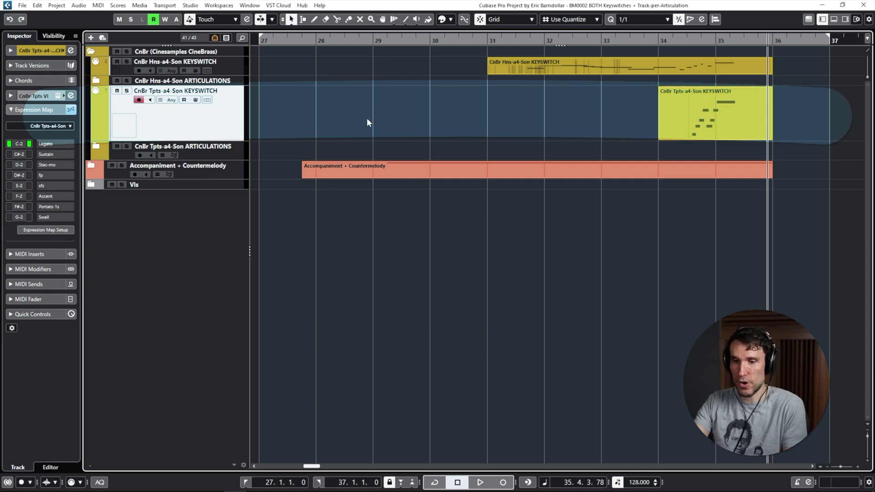
{"action": "left_click_drag", "start_coordinate": [332, 114], "coordinate": [536, 116]}
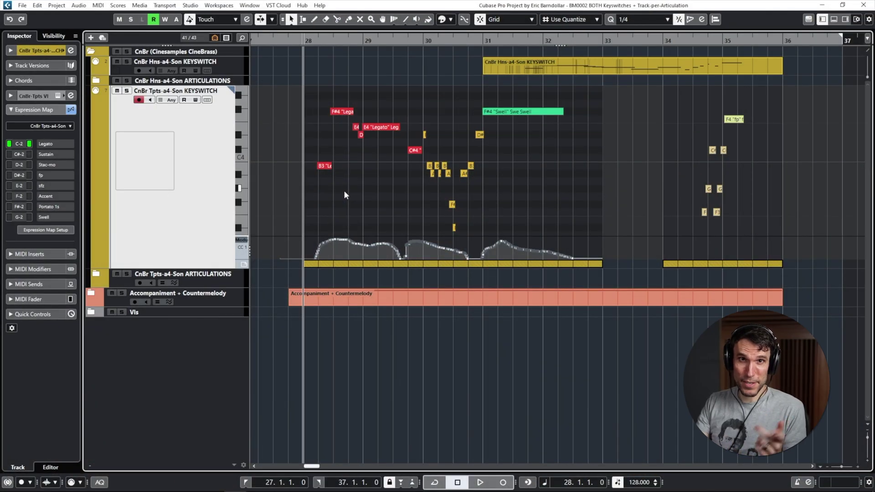
- Play the bar-28 keyswitch passage and stop once it switches to Swell
{"action": "key", "text": "space"}
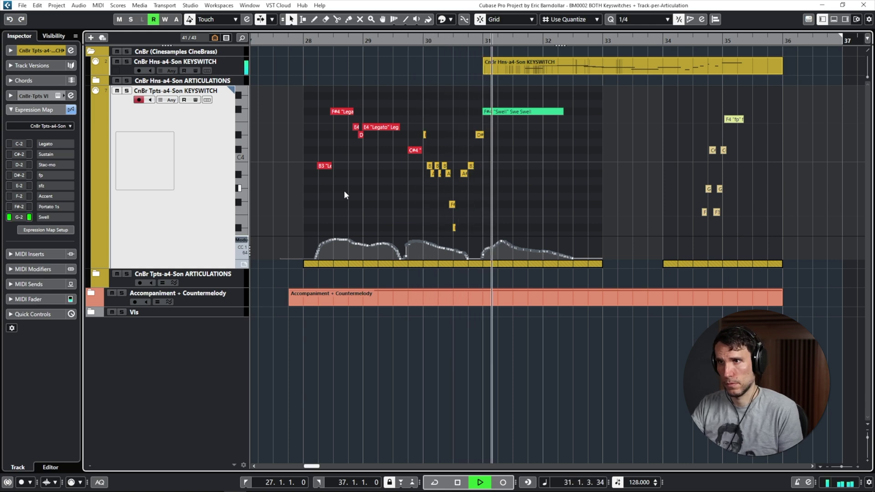
{"action": "key", "text": "space"}
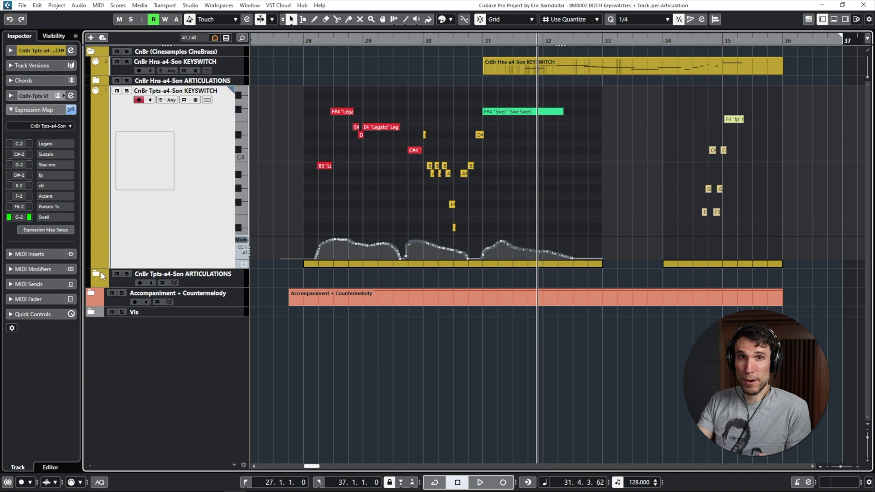
- Expand the trumpet ARTICULATIONS folder, open the Accent and Swell parts, and play from bar 28
{"action": "left_click", "coordinate": [99, 273]}
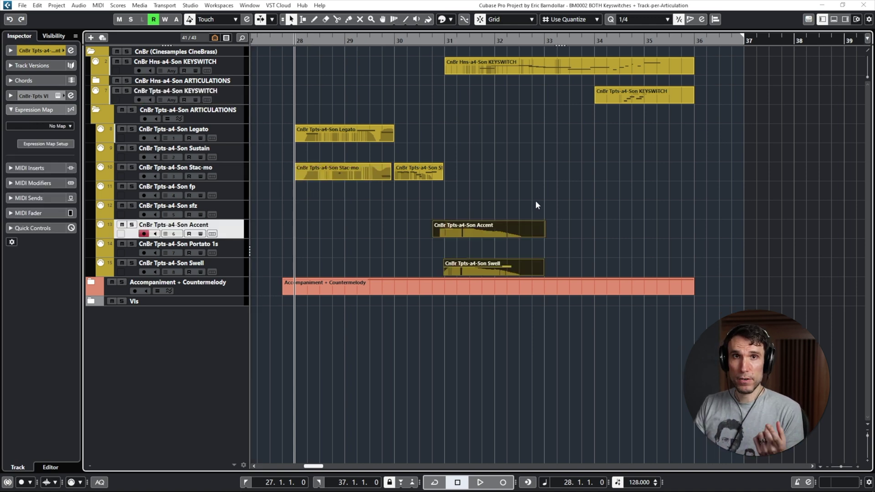
{"action": "key", "text": "ctrl+e"}
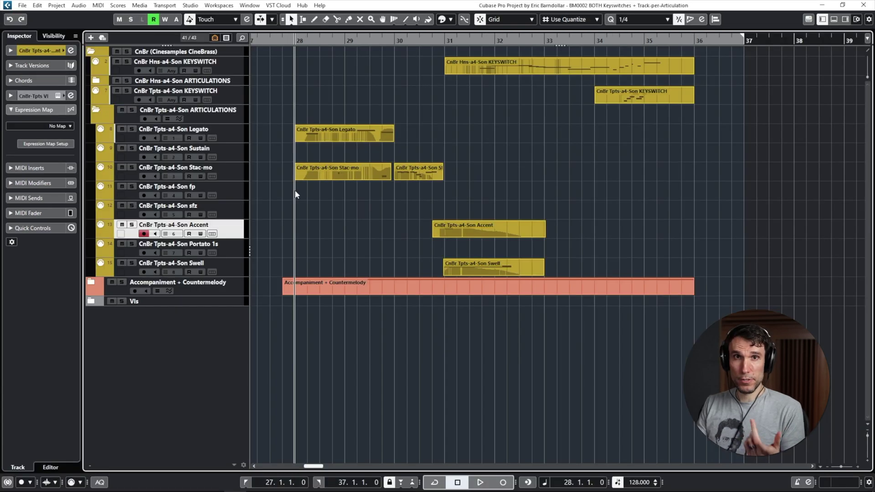
{"action": "key", "text": "space"}
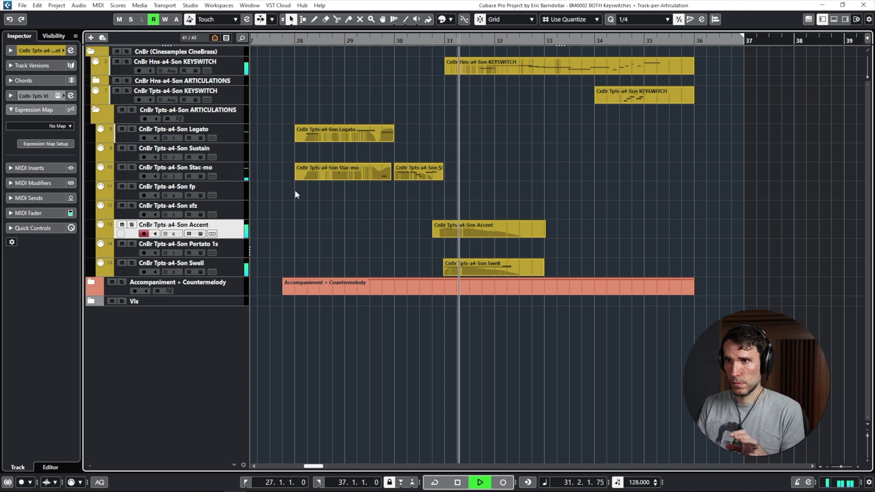
{"action": "key", "text": "space"}
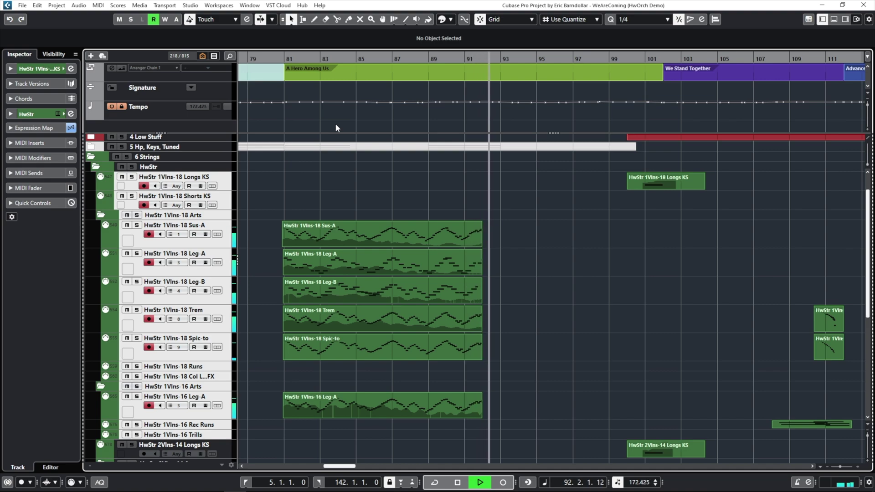
- Stop the HwOrch Demo playback, zoom to the full project and scroll down the track list
{"action": "key", "text": "space"}
{"action": "key", "text": "shift+f"}
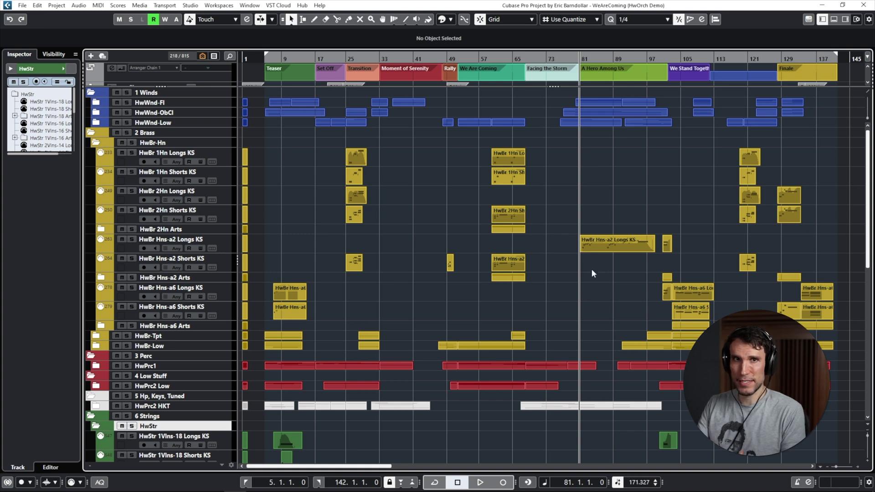
{"action": "scroll", "coordinate": [592, 269], "scroll_direction": "down", "scroll_amount": 3}
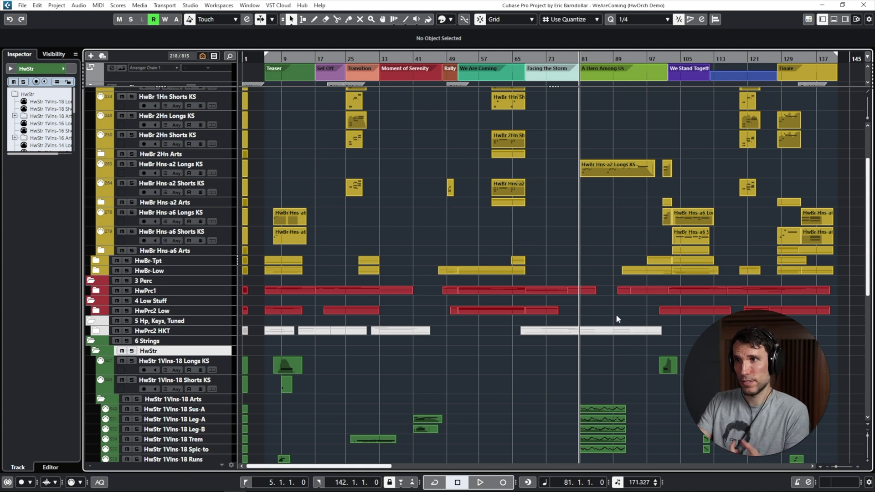
{"action": "scroll", "coordinate": [616, 315], "scroll_direction": "down", "scroll_amount": 9}
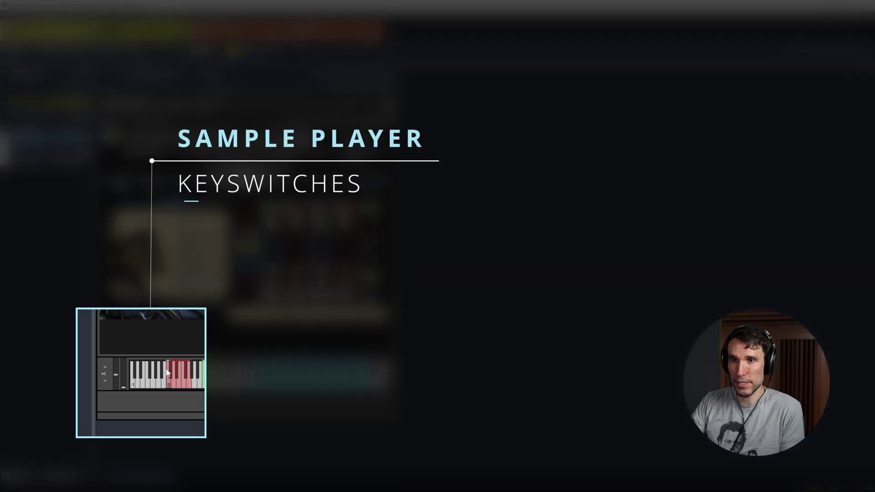
{"action": "left_click", "coordinate": [170, 384]}
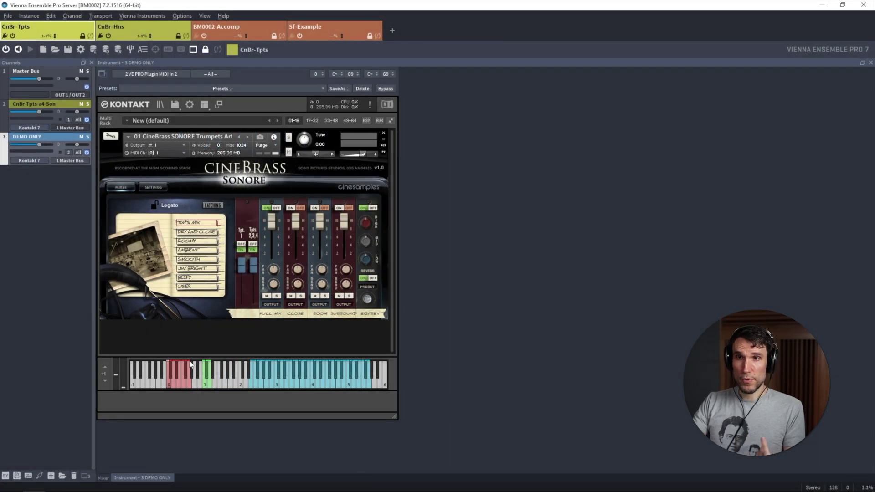
- Switch the trumpet articulation to Swell and check the trumpets' MIDI port and channel
{"action": "left_click", "coordinate": [191, 387]}
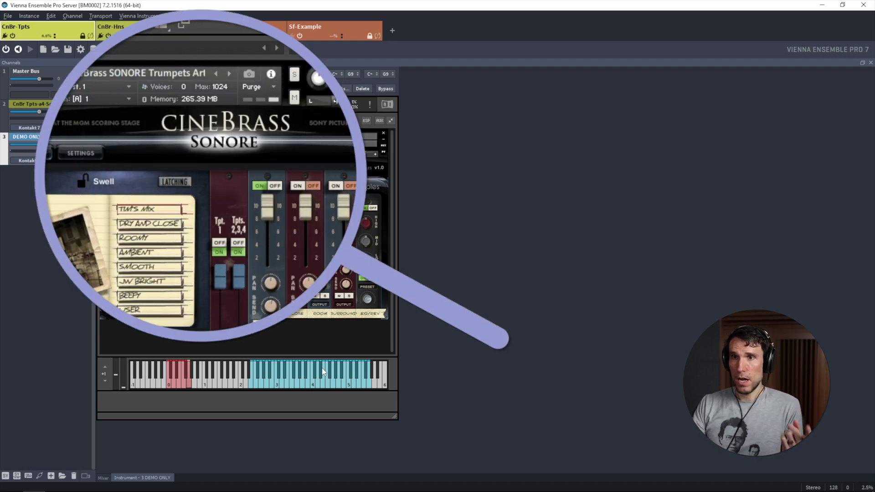
{"action": "left_click", "coordinate": [129, 98]}
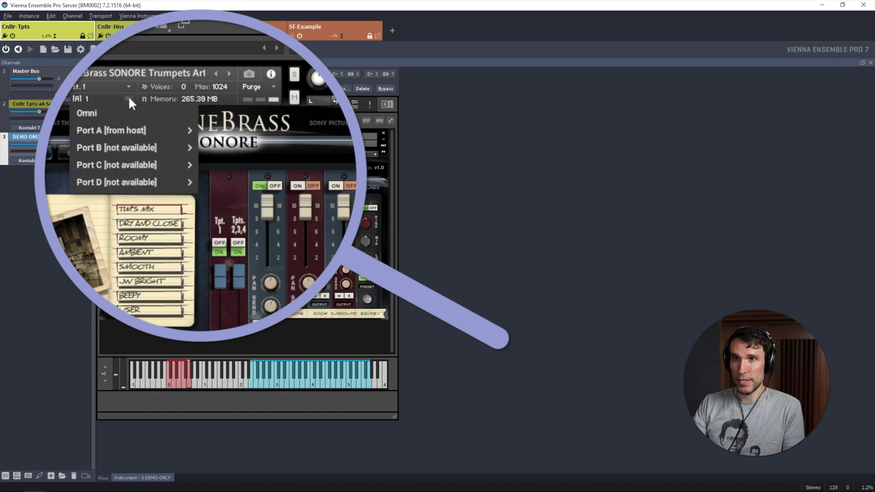
{"action": "mouse_move", "coordinate": [184, 130]}
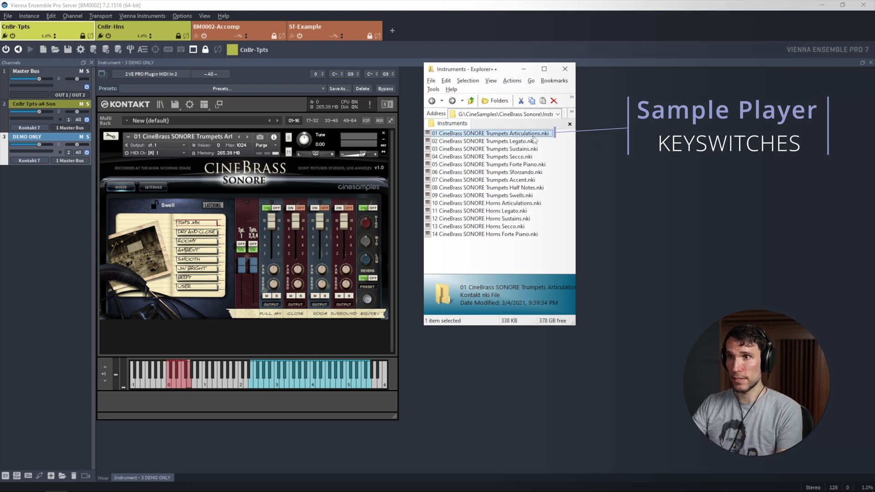
- Select the trumpet Legato through 09 .nki files and show channel 2's Kontakt multi
{"action": "left_click", "coordinate": [534, 140]}
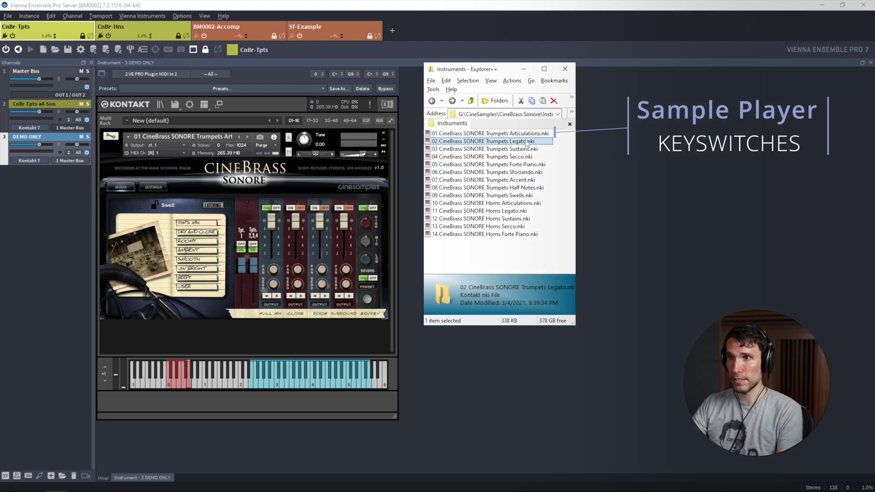
{"action": "left_click", "coordinate": [526, 196], "text": "shift"}
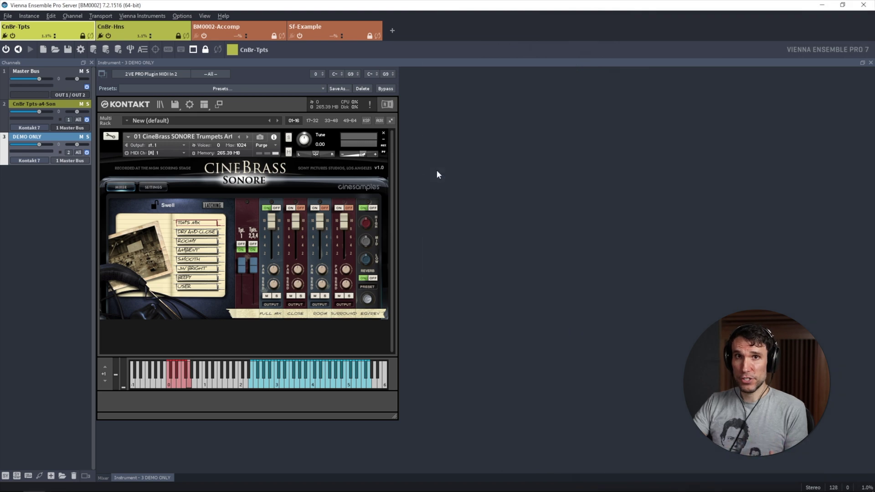
{"action": "left_click", "coordinate": [48, 106]}
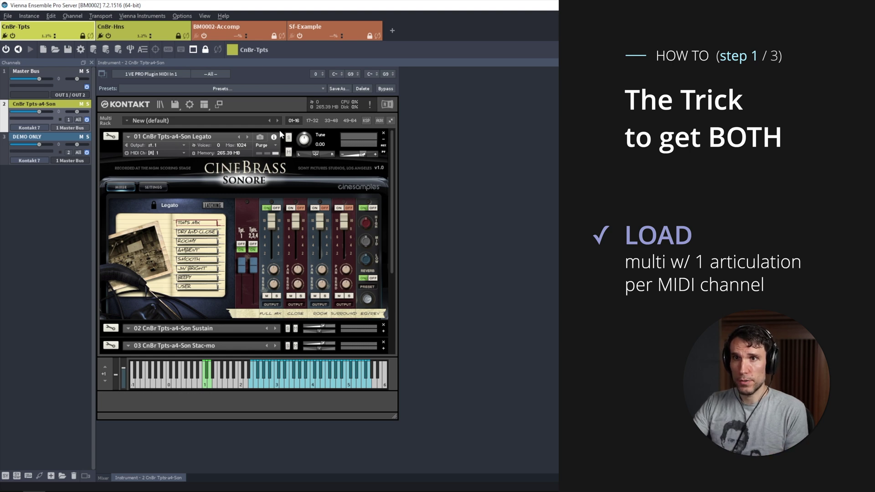
- Minimize the Legato, Sustain and Stac-mo instrument headers and keep channel 2 receiving All MIDI channels
{"action": "left_click", "coordinate": [385, 139]}
{"action": "left_click", "coordinate": [383, 157]}
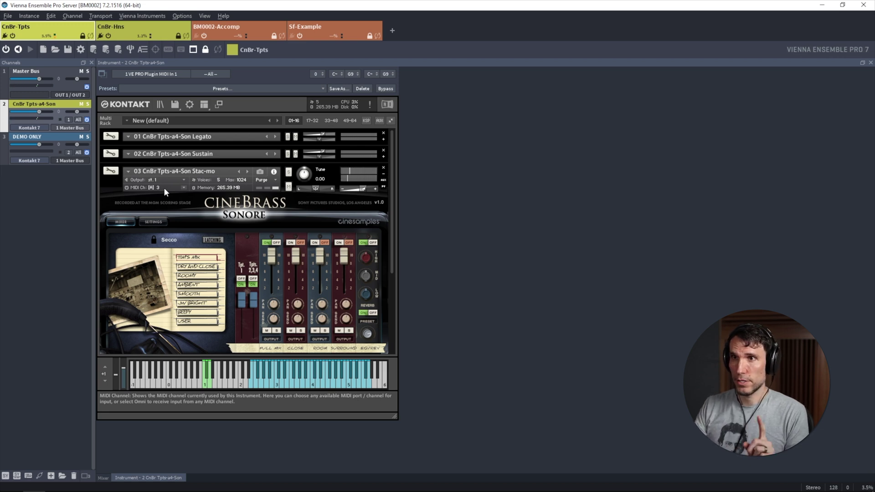
{"action": "left_click", "coordinate": [383, 173]}
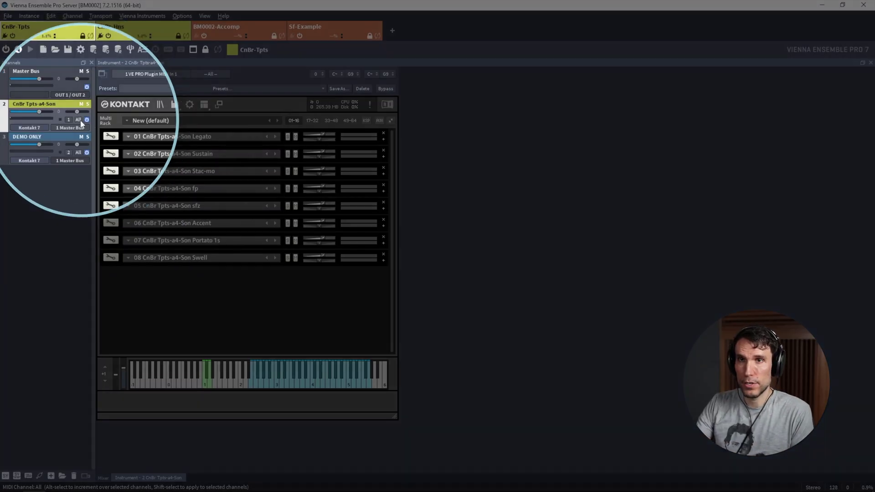
{"action": "left_click", "coordinate": [79, 120]}
{"action": "left_click", "coordinate": [102, 130]}
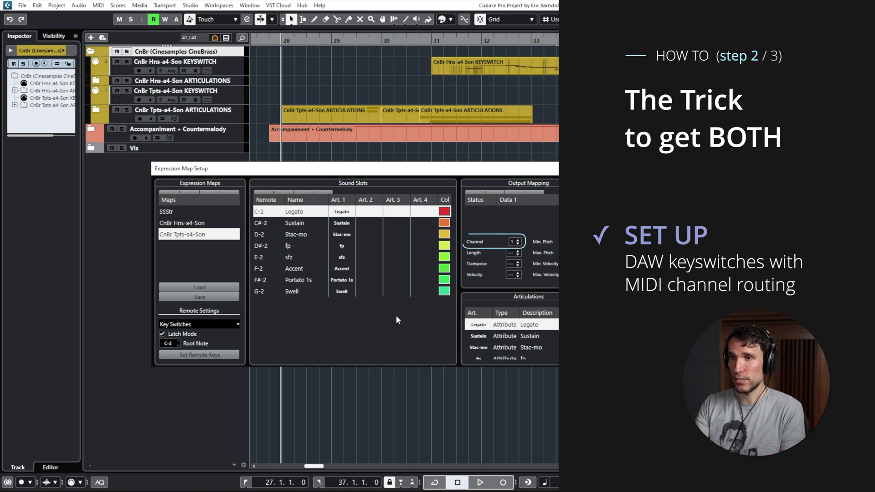
- Step through the sound slots down to Swell on channel 8, then back to Legato
{"action": "key", "text": "Down"}
{"action": "key", "text": "Down"}
{"action": "key", "text": "Down"}
{"action": "key", "text": "Down"}
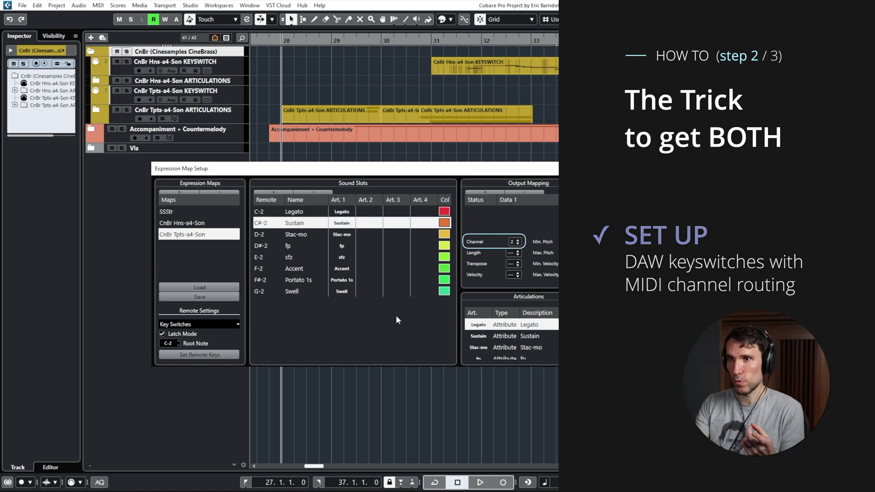
{"action": "key", "text": "Down"}
{"action": "key", "text": "Down"}
{"action": "key", "text": "Down"}
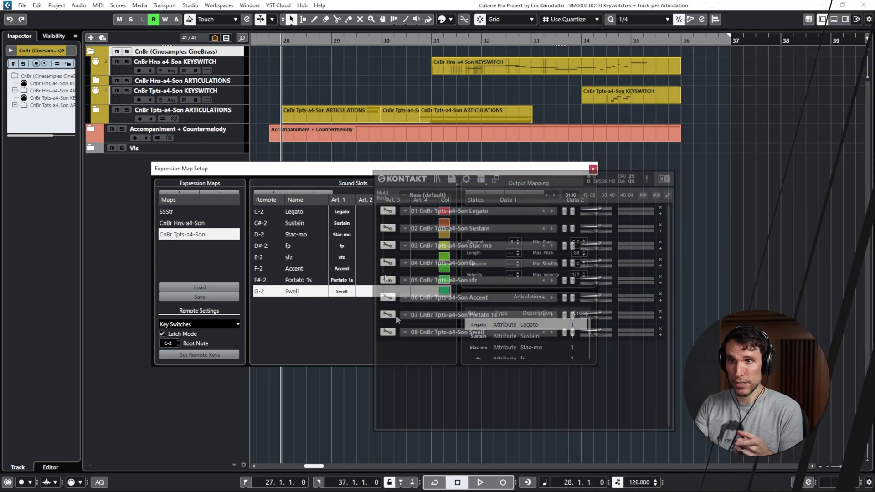
{"action": "key", "text": "Up"}
{"action": "key", "text": "Up"}
{"action": "key", "text": "Up"}
{"action": "key", "text": "Up"}
{"action": "key", "text": "Up"}
{"action": "key", "text": "Up"}
{"action": "key", "text": "Up"}
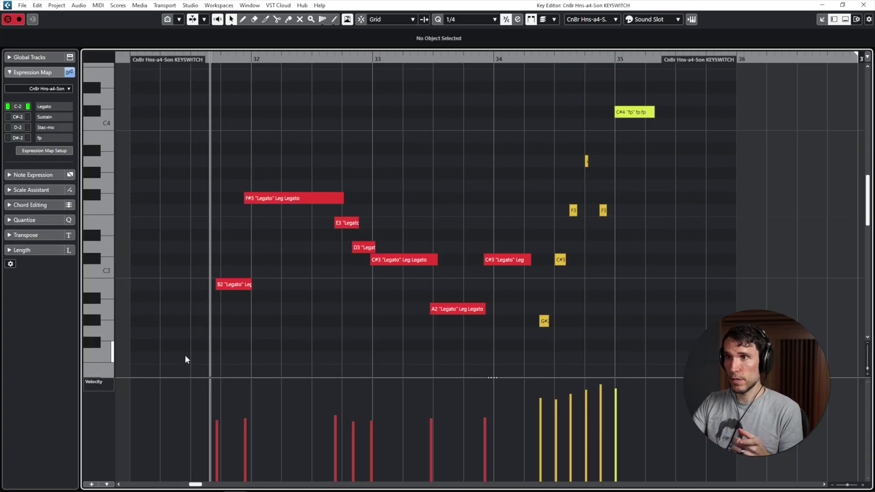
- Marquee-select all horn keyswitch notes to confirm channel 1, then play them
{"action": "left_click_drag", "start_coordinate": [184, 355], "coordinate": [672, 92]}
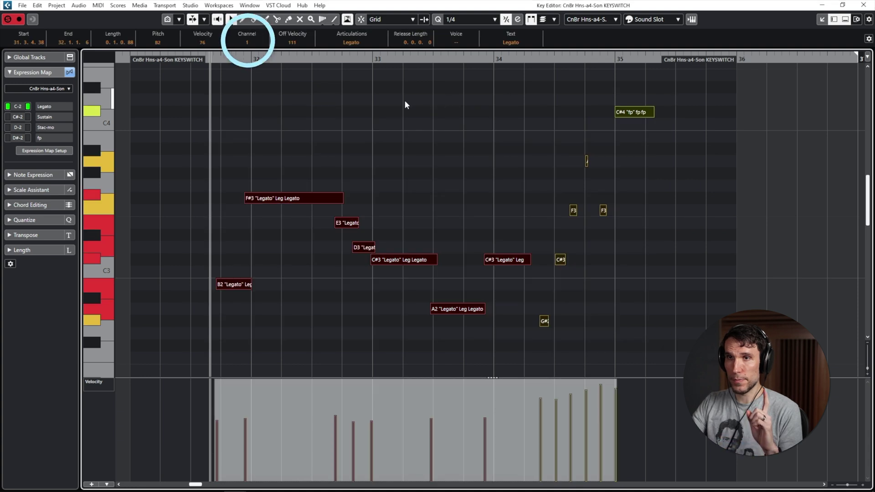
{"action": "key", "text": "space"}
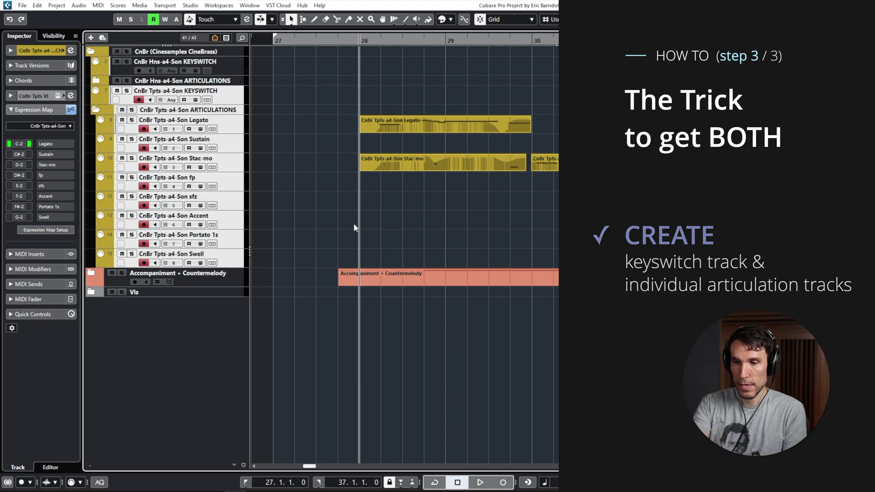
- In the MixConsole, compare MIDI routing of the trumpet KEYSWITCH, Legato, Sustain and Stac-mo channels
{"action": "key", "text": "F3"}
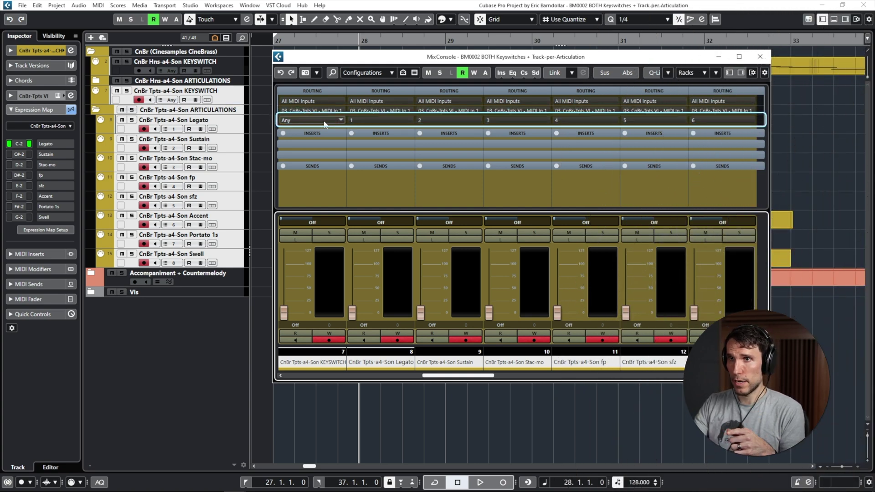
{"action": "left_click", "coordinate": [324, 364]}
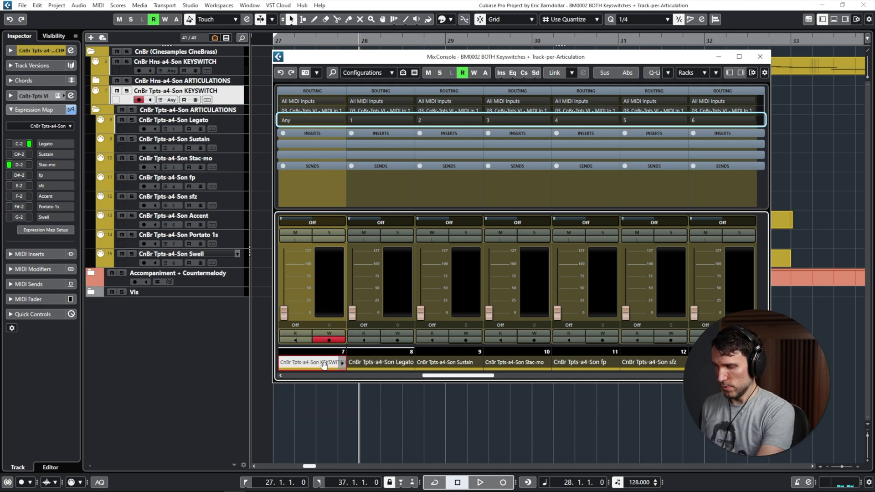
{"action": "key", "text": "Down"}
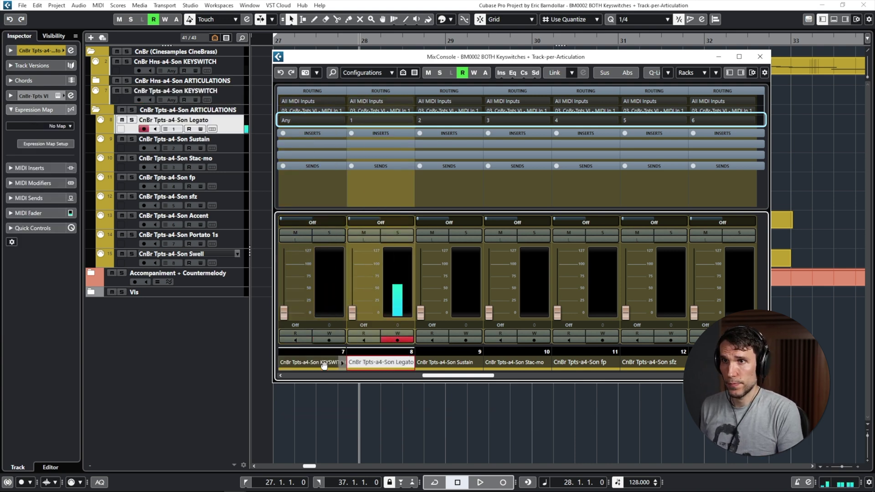
{"action": "key", "text": "Down"}
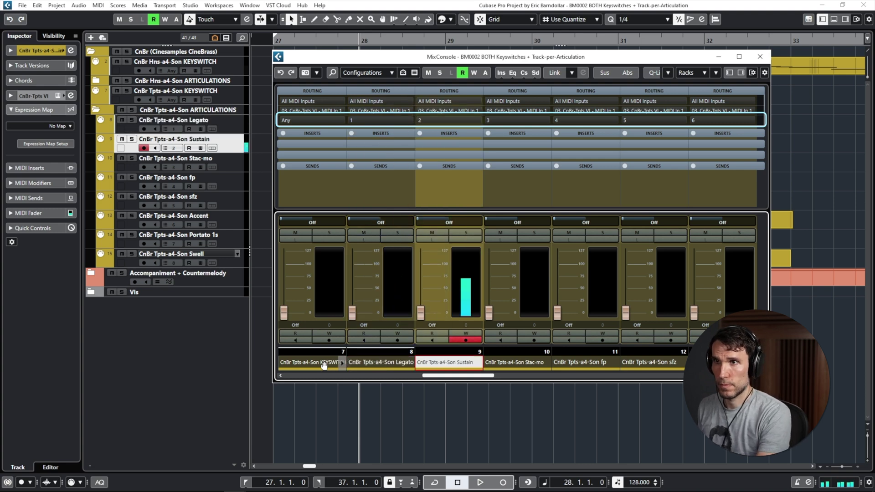
{"action": "key", "text": "Down"}
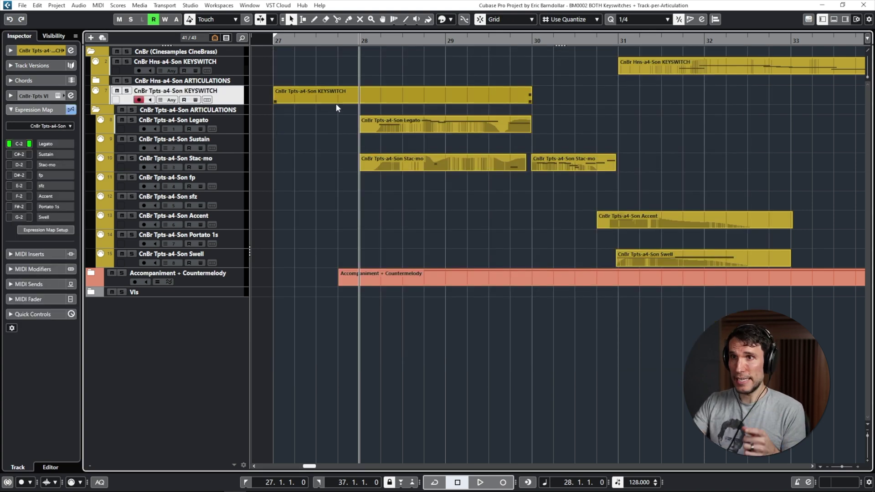
- Record-enable Legato with KEYSWITCH and trim the bar-40 KEYSWITCH part to end just past bar 41
{"action": "left_click", "coordinate": [234, 131], "text": "ctrl"}
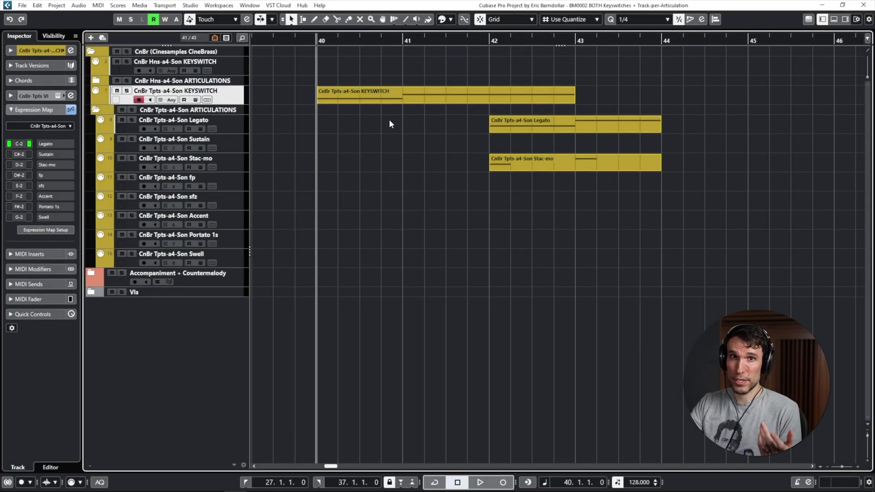
{"action": "left_click_drag", "start_coordinate": [574, 102], "coordinate": [437, 108]}
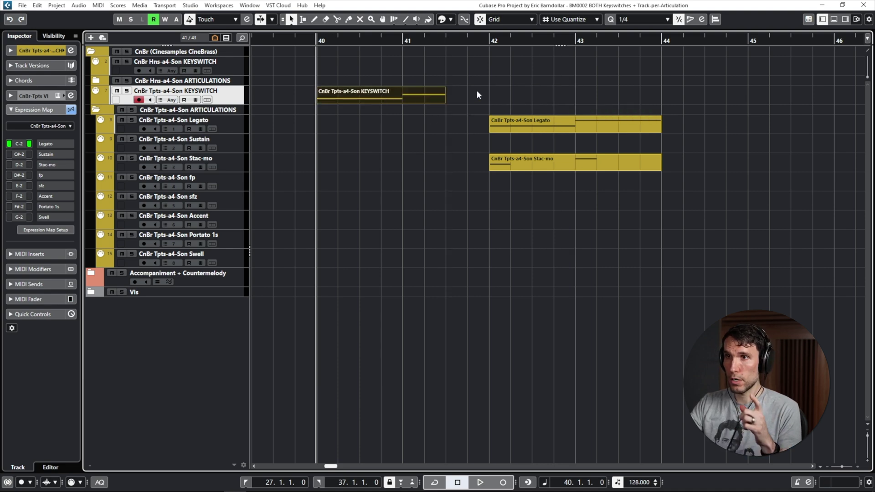
{"action": "left_click", "coordinate": [541, 216]}
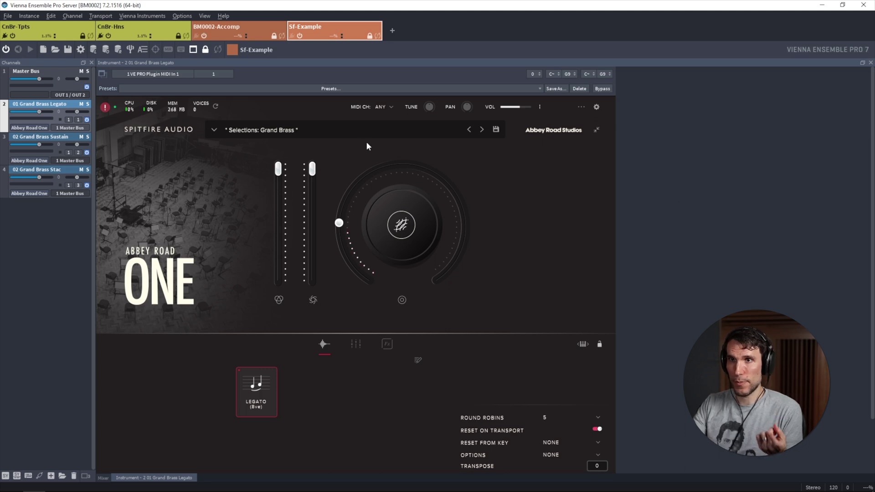
- View the 02 Grand Brass Sustain patch, then the 02 Grand Brass Stac Staccato patch
{"action": "left_click", "coordinate": [66, 138]}
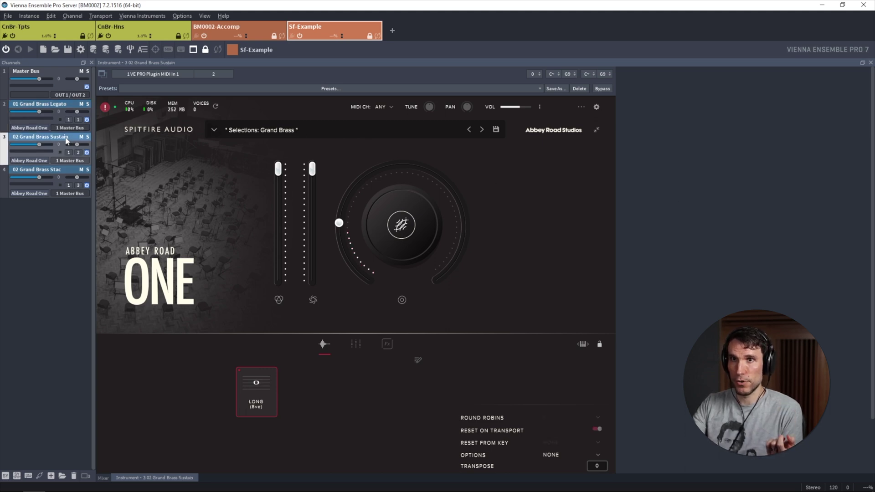
{"action": "left_click", "coordinate": [47, 171]}
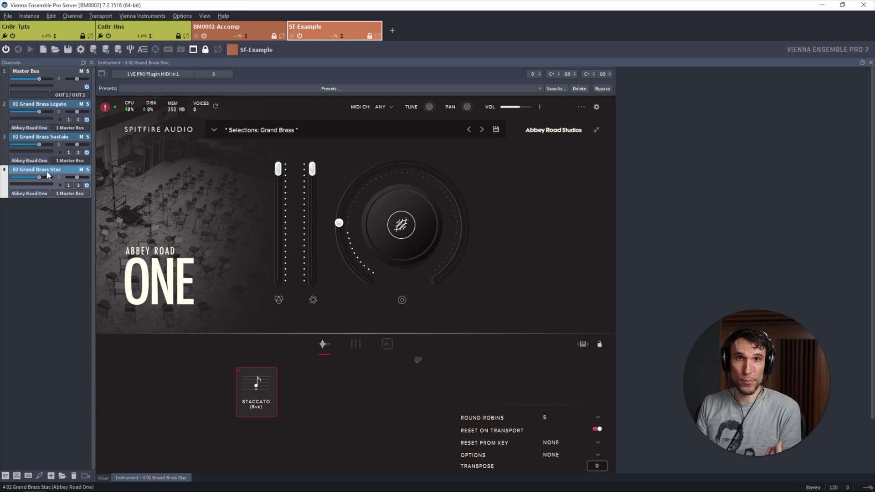